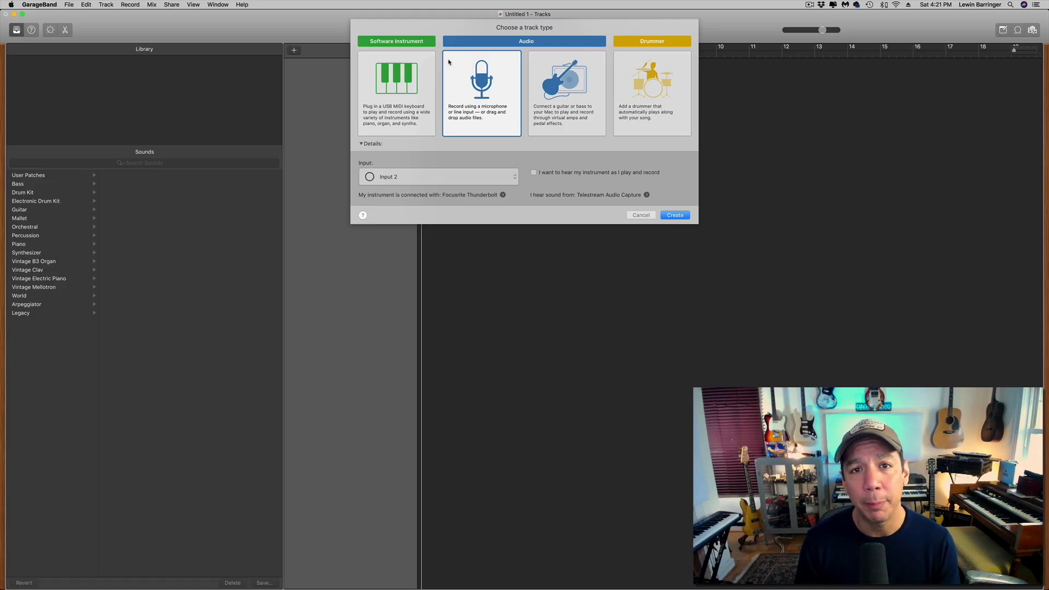
Step: Create a new audio track and give it the Voice > Classic Vocal patch from the Library
{"action": "left_click", "coordinate": [678, 215]}
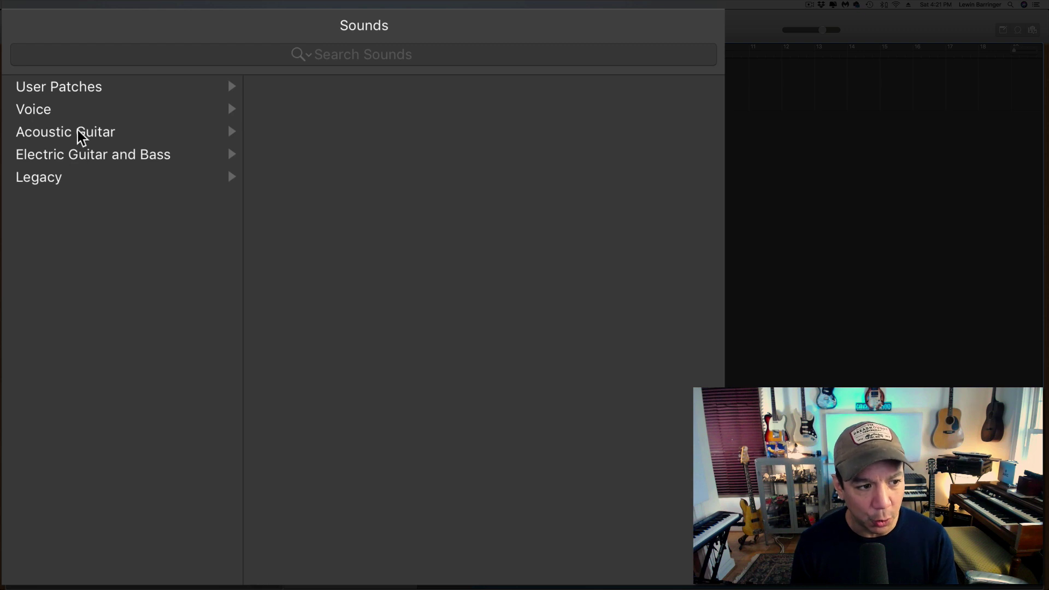
{"action": "left_click", "coordinate": [77, 110]}
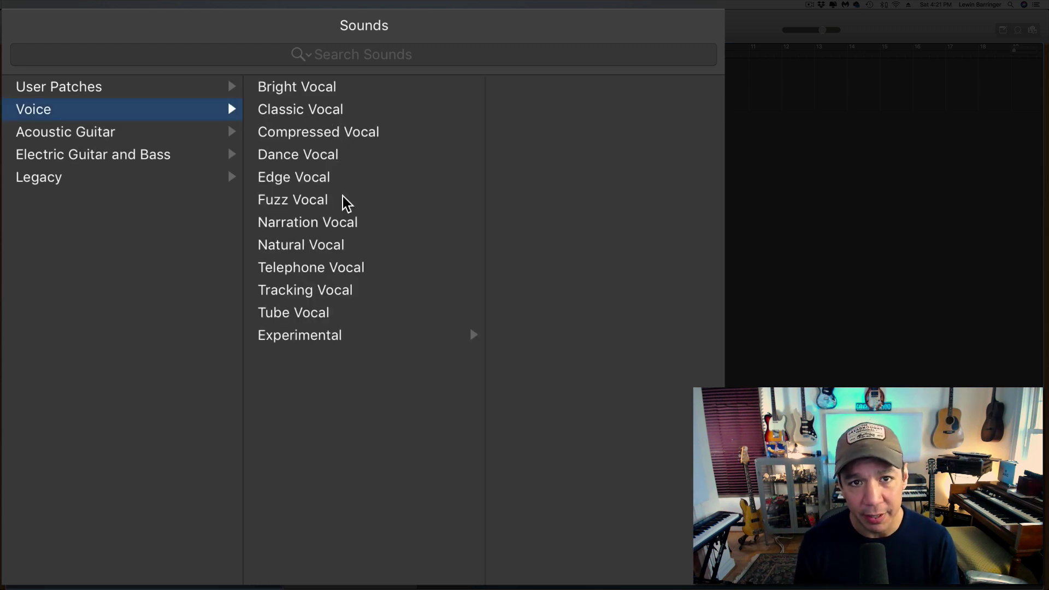
{"action": "left_click", "coordinate": [315, 111]}
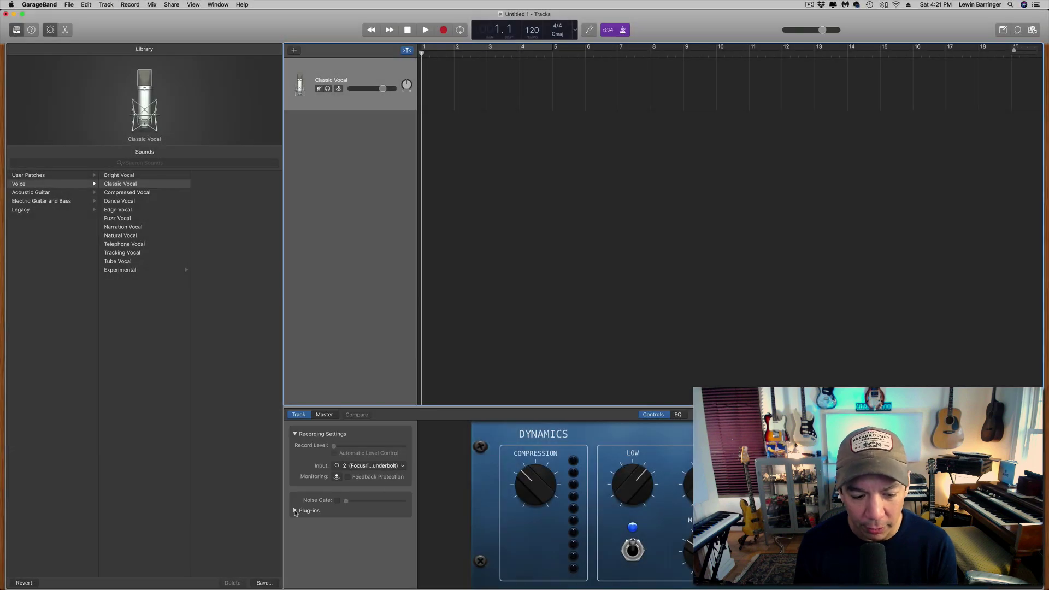
Step: Expand the plug-in chain and bypass Compressor, second Channel EQ, Tape Delay and Pedalboard
{"action": "left_click", "coordinate": [267, 473]}
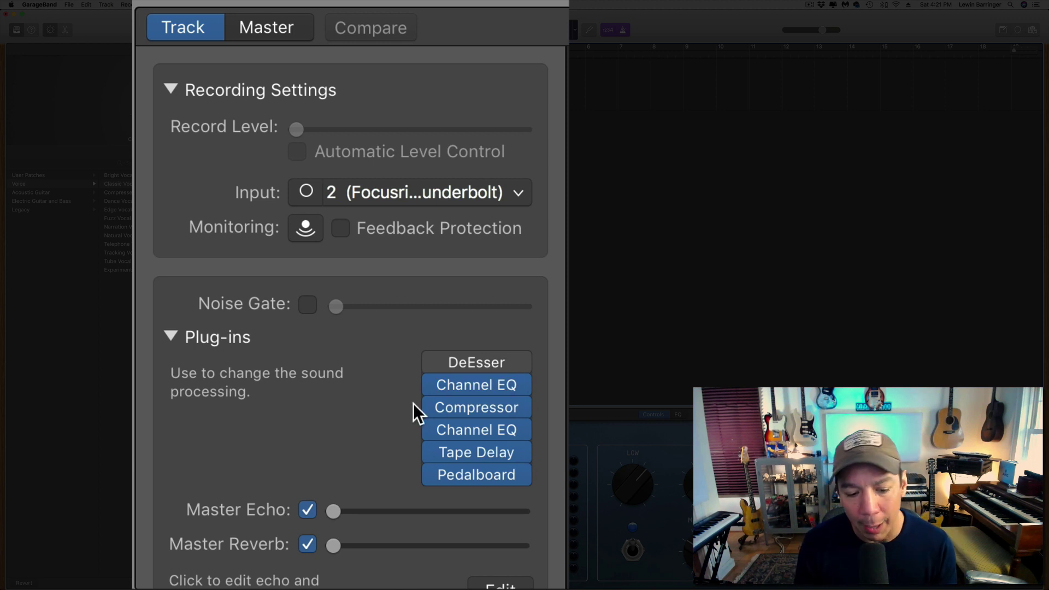
{"action": "left_click_drag", "start_coordinate": [434, 406], "coordinate": [437, 476]}
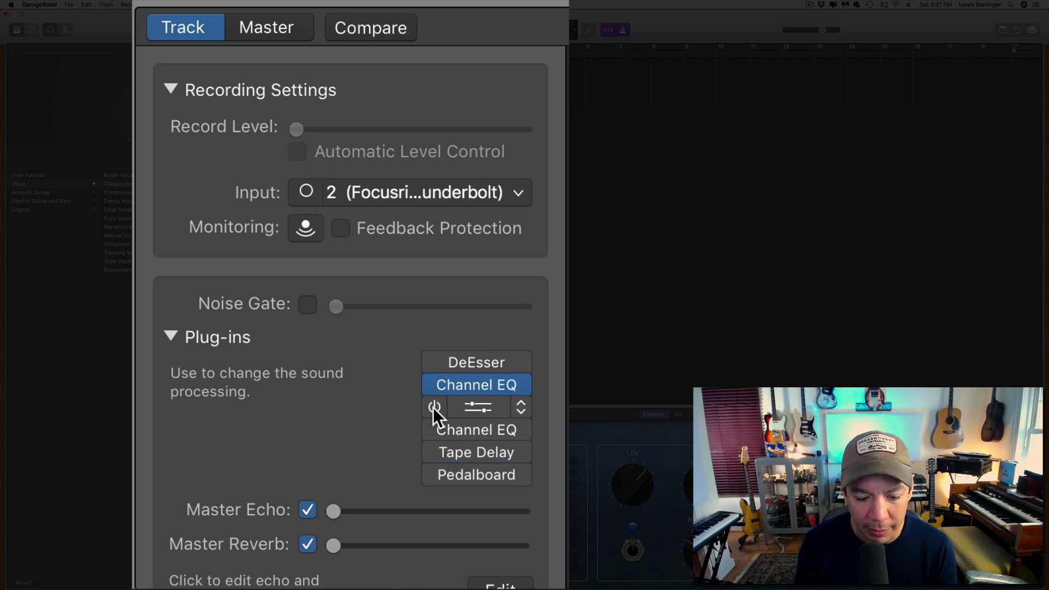
{"action": "left_click_drag", "start_coordinate": [434, 408], "coordinate": [435, 469]}
{"action": "left_click_drag", "start_coordinate": [434, 405], "coordinate": [438, 479]}
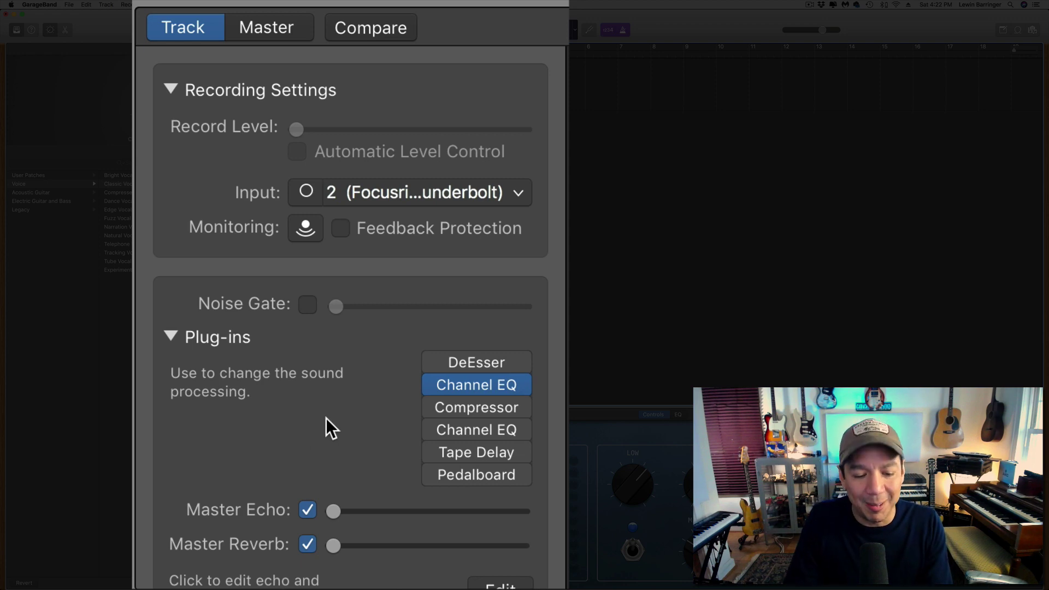
Step: In the first Channel EQ editor, drag the high-shelf band up toward +24 dB and lower in frequency
{"action": "mouse_move", "coordinate": [475, 388]}
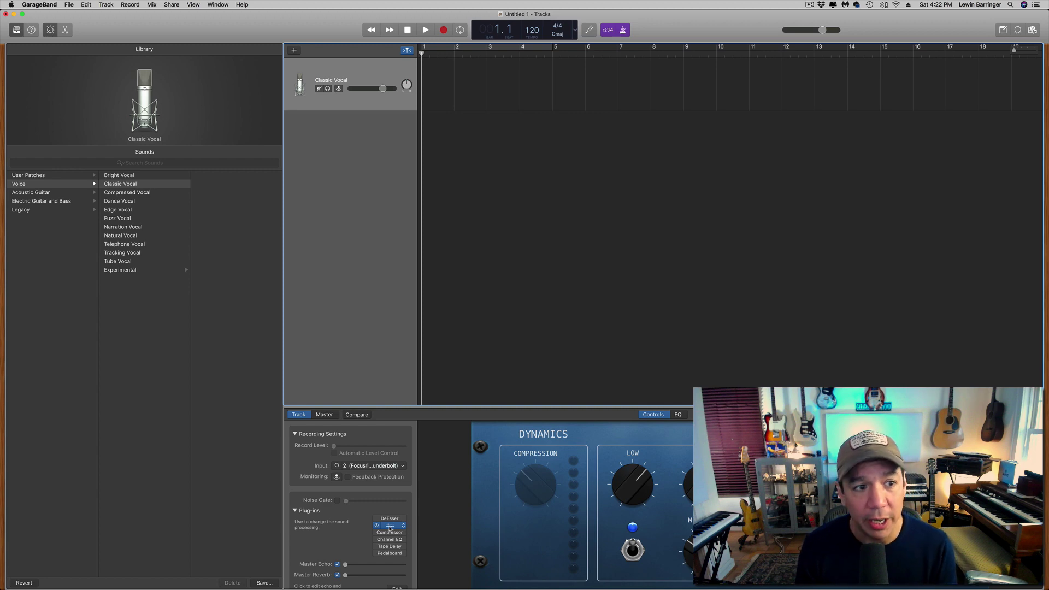
{"action": "left_click", "coordinate": [390, 525]}
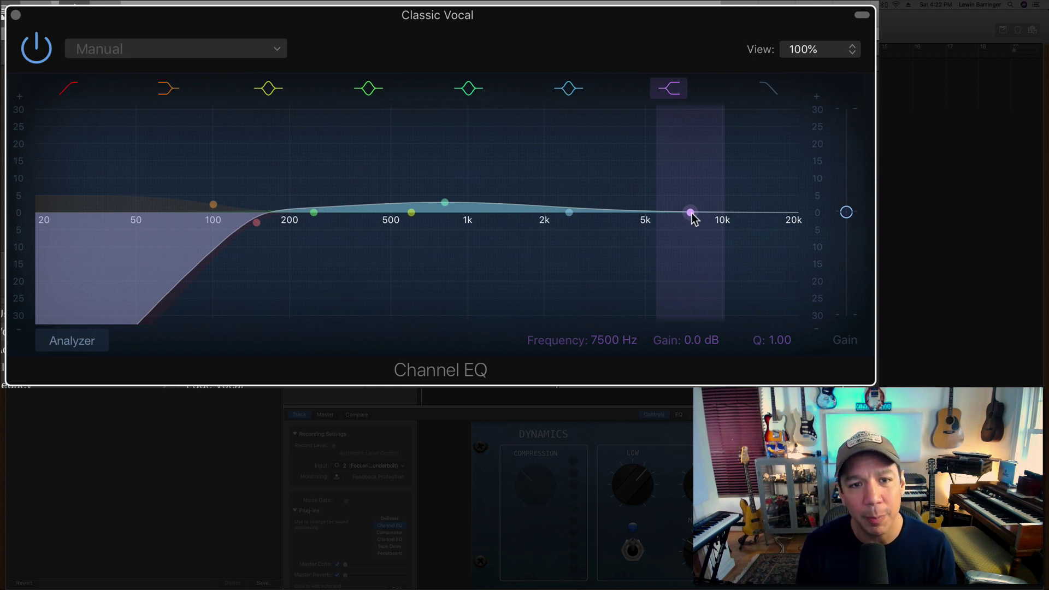
{"action": "left_click_drag", "start_coordinate": [691, 212], "coordinate": [644, 219]}
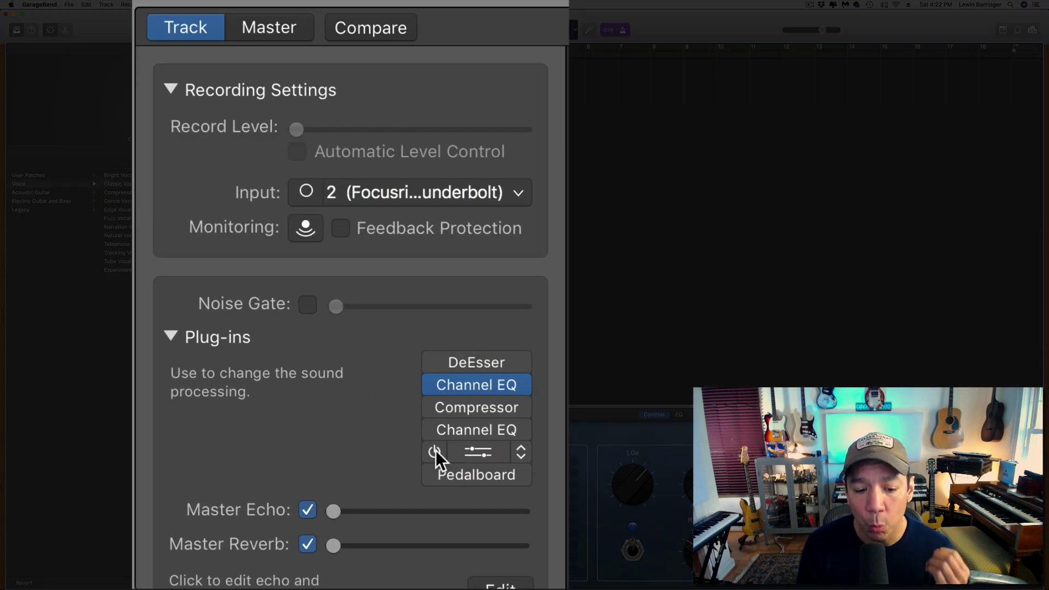
Step: Switch the Compressor back on, browse its Manual preset list, then close the list and the Compressor window
{"action": "mouse_move", "coordinate": [433, 408]}
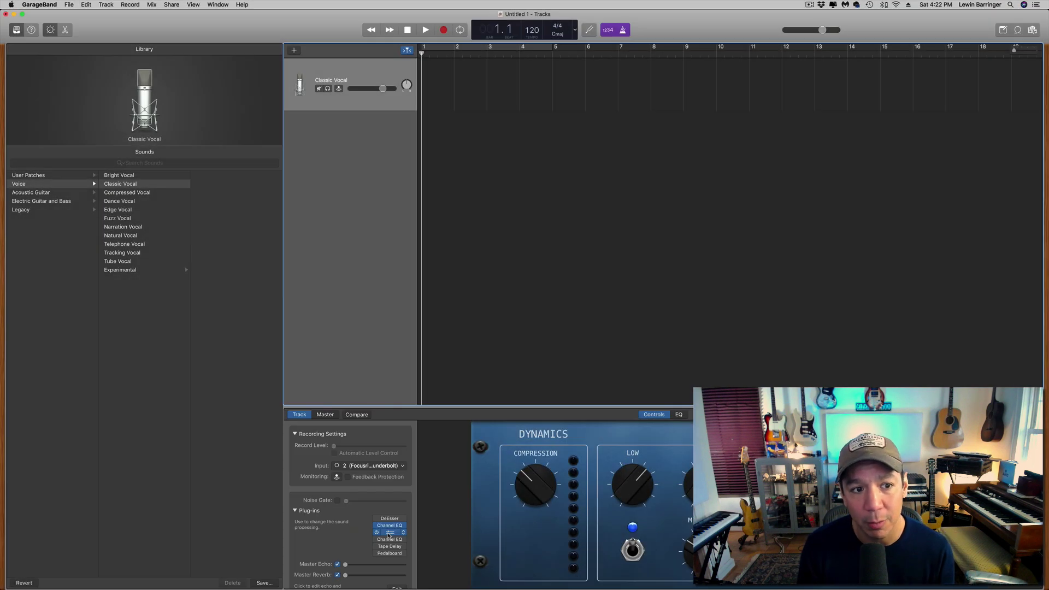
{"action": "left_click", "coordinate": [469, 409]}
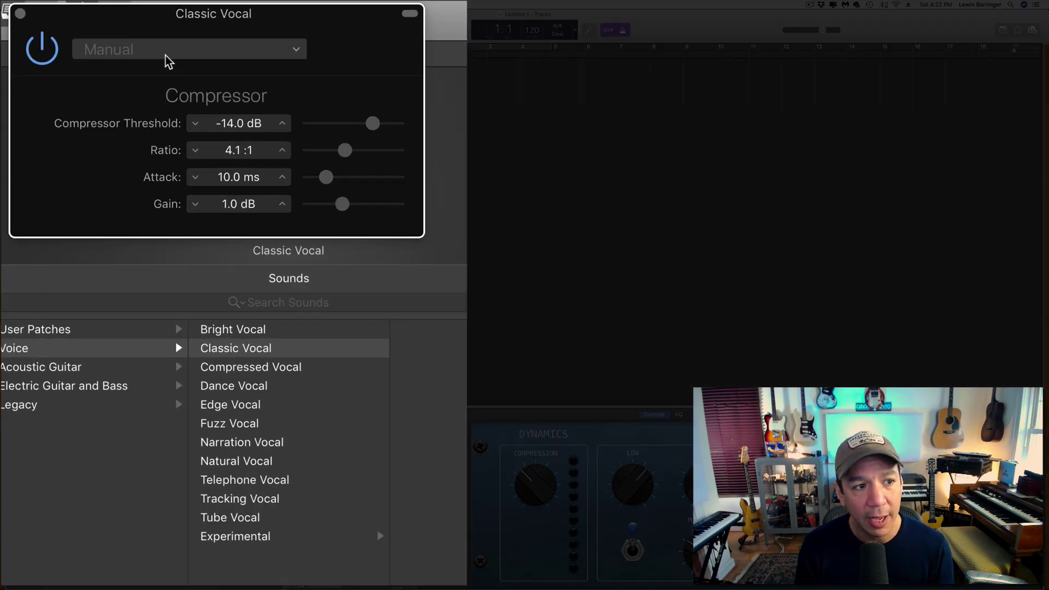
{"action": "left_click", "coordinate": [87, 48]}
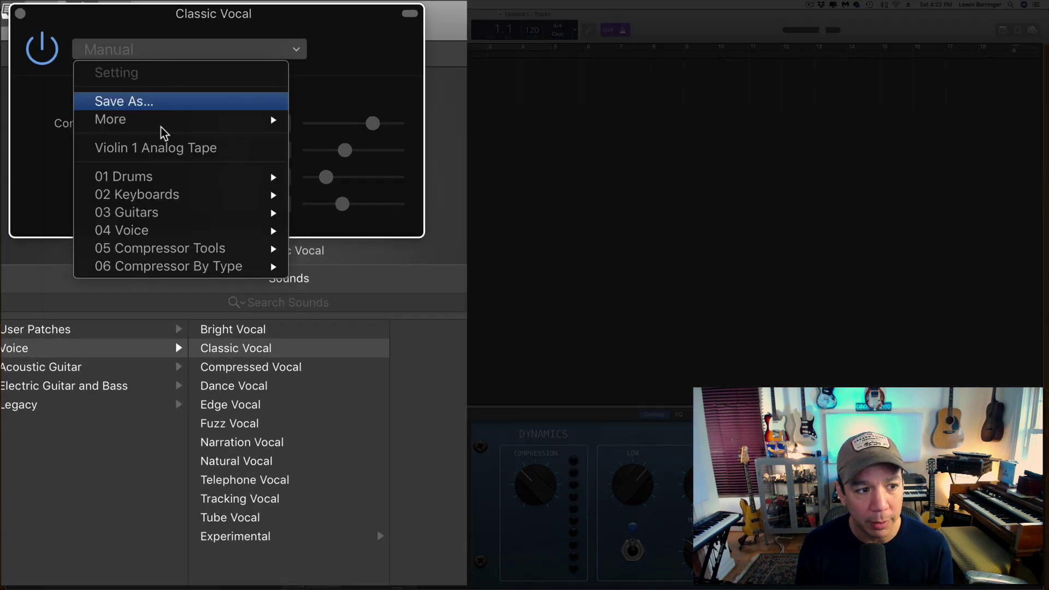
{"action": "mouse_move", "coordinate": [90, 108]}
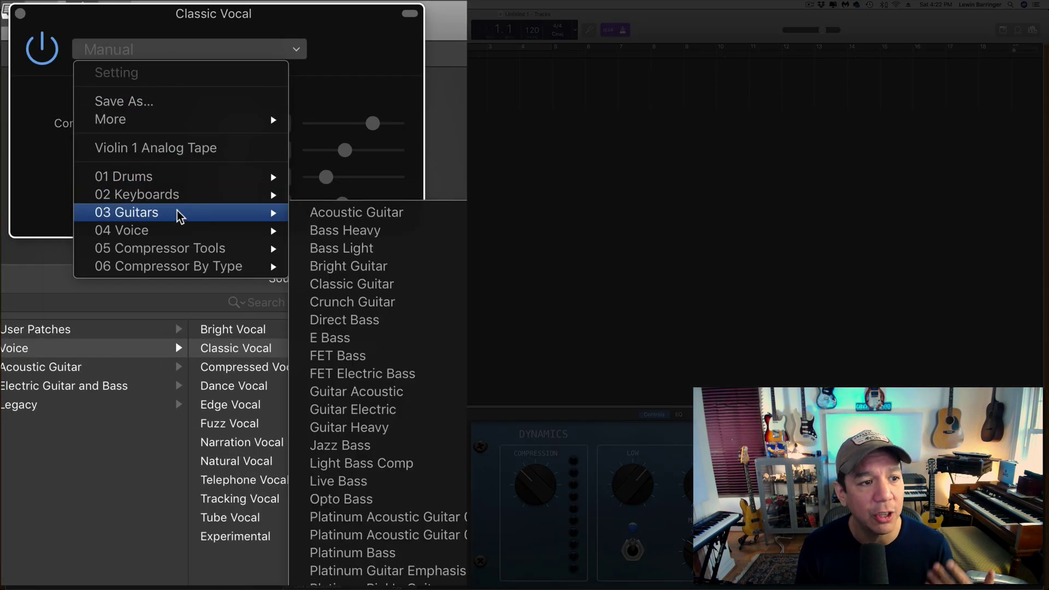
{"action": "mouse_move", "coordinate": [180, 195]}
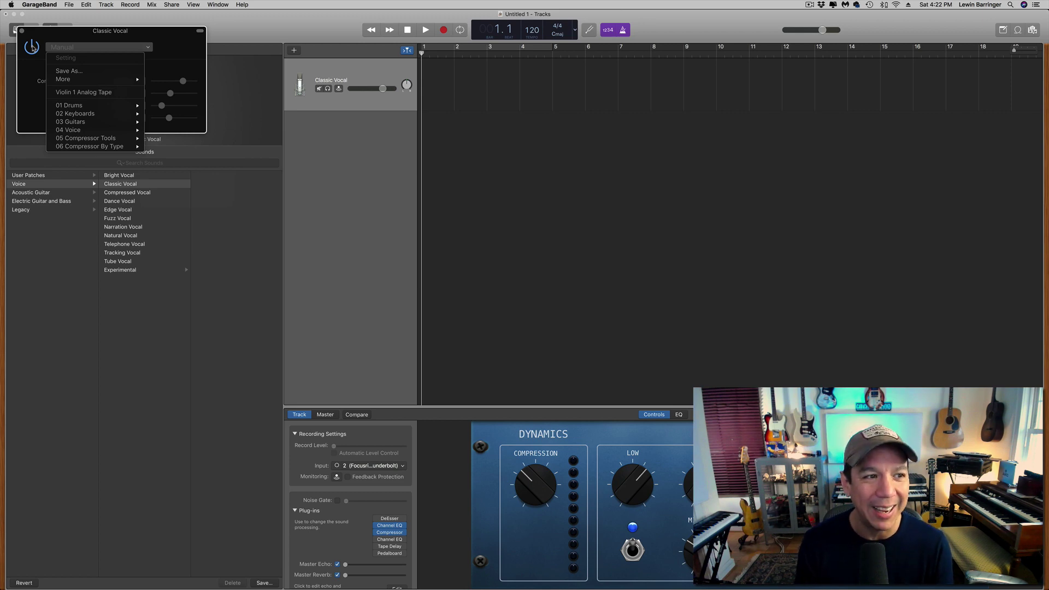
{"action": "left_click", "coordinate": [32, 47]}
{"action": "left_click", "coordinate": [22, 31]}
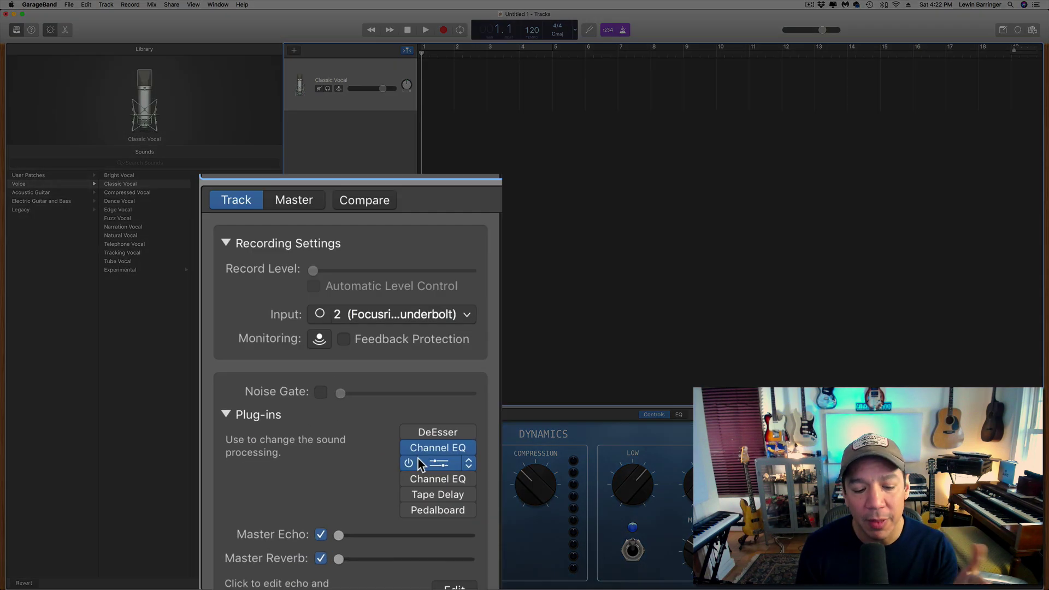
Step: Turn the second Channel EQ, Tape Delay and Pedalboard back on, leaving DeEsser off
{"action": "mouse_move", "coordinate": [381, 539]}
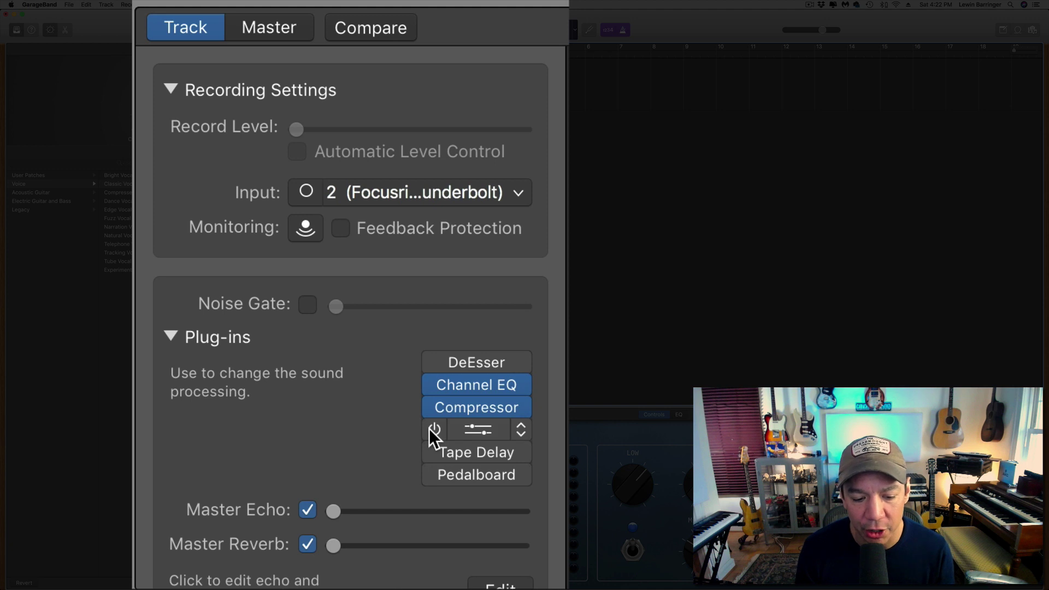
{"action": "left_click", "coordinate": [434, 429]}
{"action": "left_click", "coordinate": [435, 452]}
{"action": "mouse_move", "coordinate": [432, 473]}
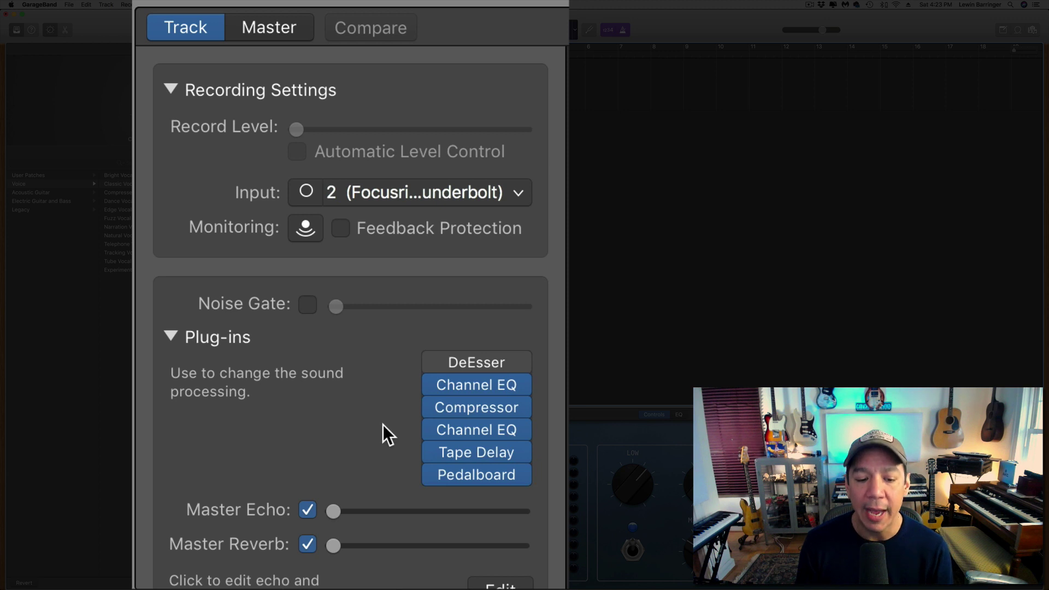
Step: Bypass the first Channel EQ, remove the DeEsser, and put a Pedalboard in the first slot
{"action": "mouse_move", "coordinate": [527, 387]}
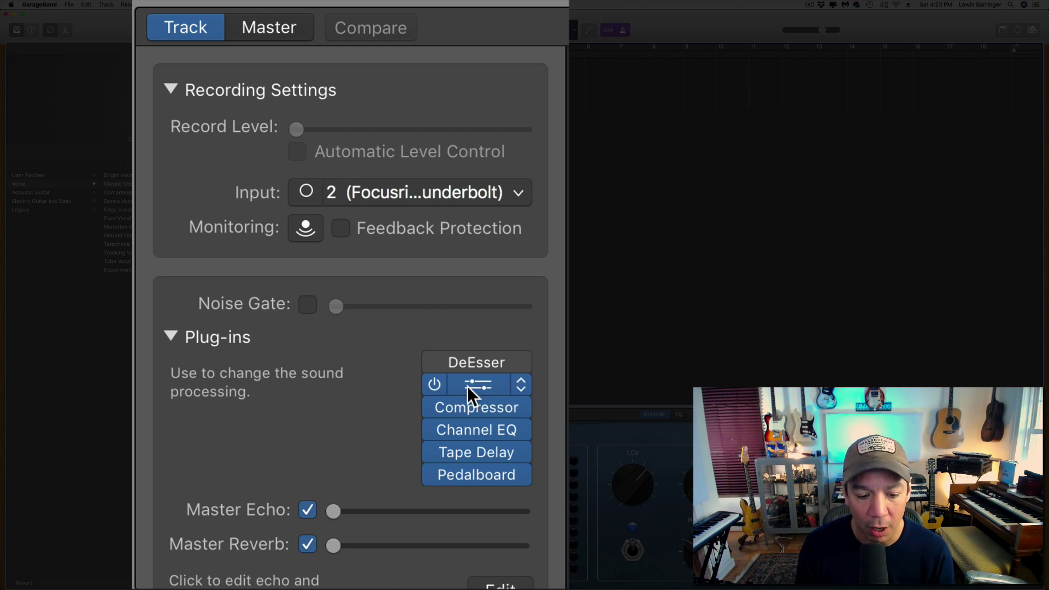
{"action": "left_click", "coordinate": [434, 385]}
{"action": "left_click", "coordinate": [521, 364]}
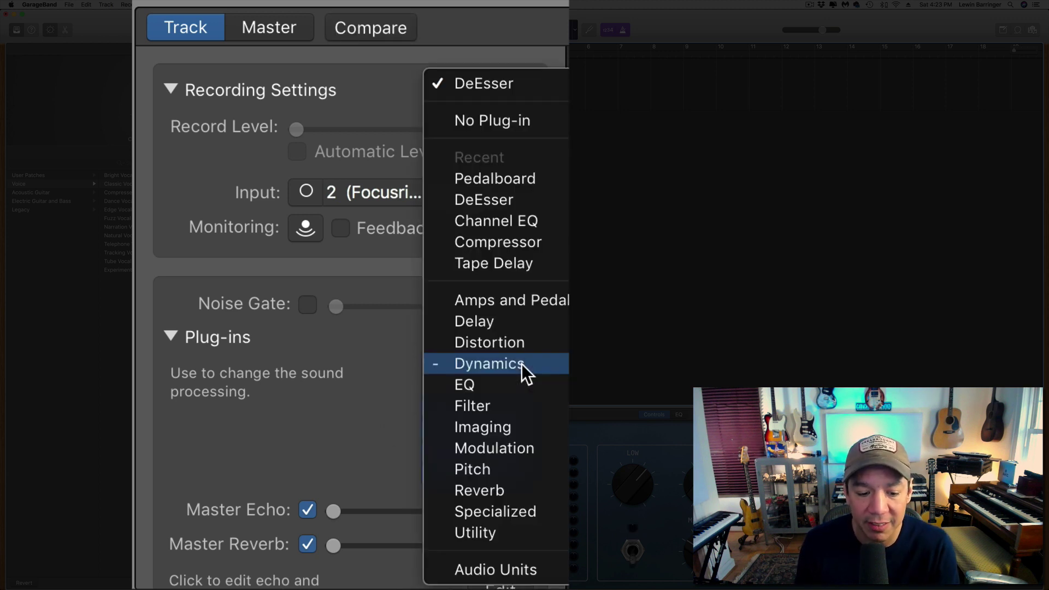
{"action": "left_click", "coordinate": [542, 120]}
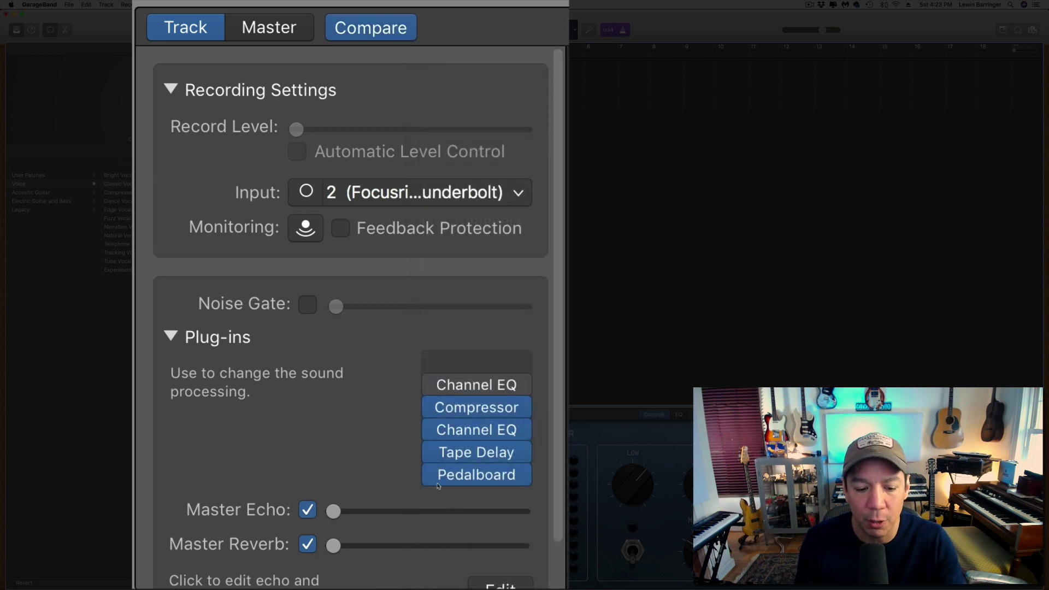
{"action": "left_click", "coordinate": [520, 362]}
{"action": "left_click", "coordinate": [516, 409]}
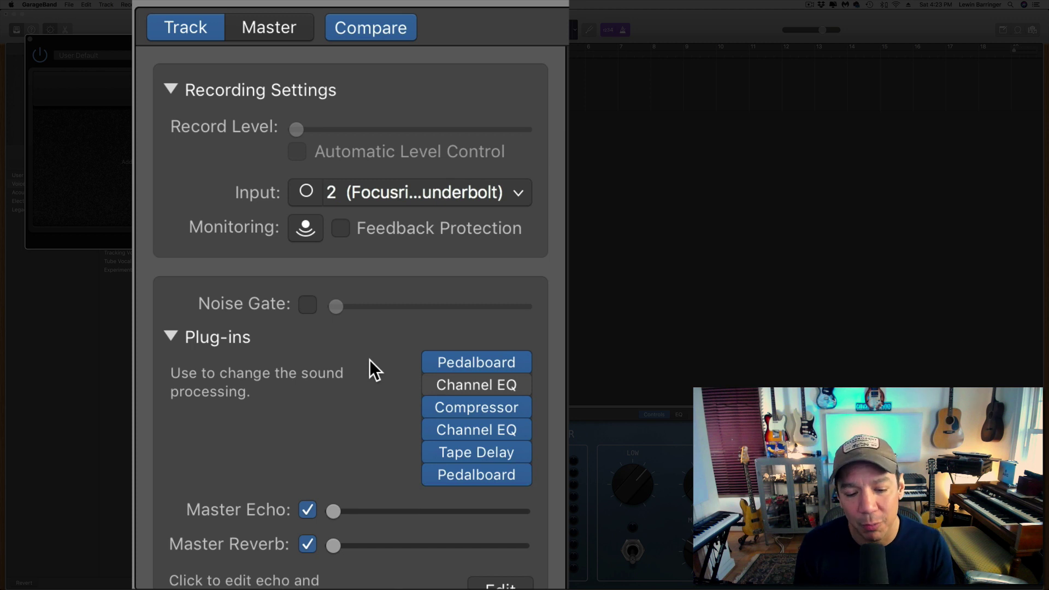
Step: Insert three more Channel EQ plug-ins into empty slots of the vocal chain
{"action": "left_click", "coordinate": [447, 373]}
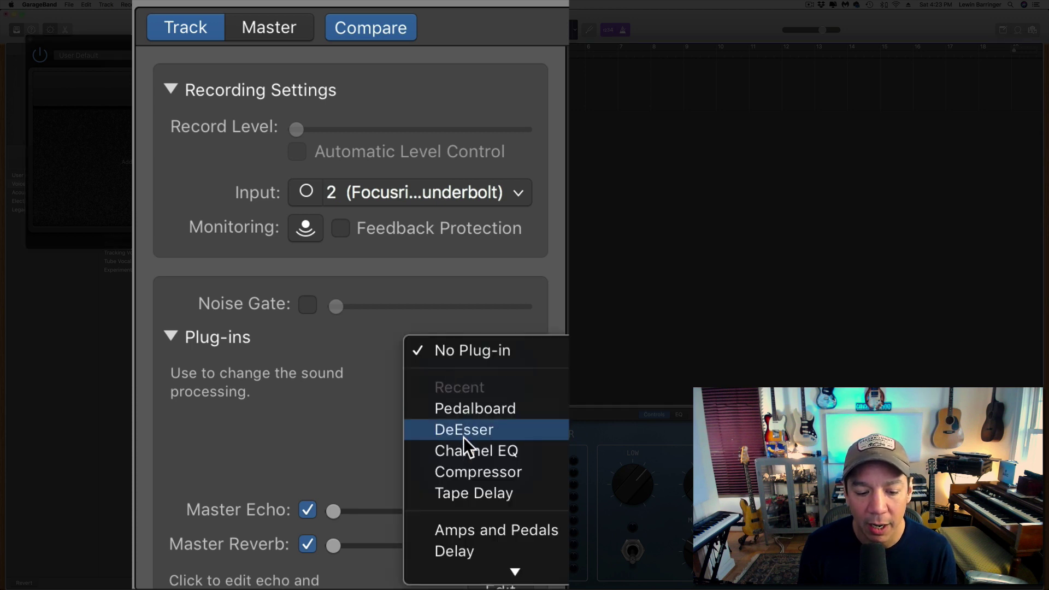
{"action": "left_click", "coordinate": [474, 452]}
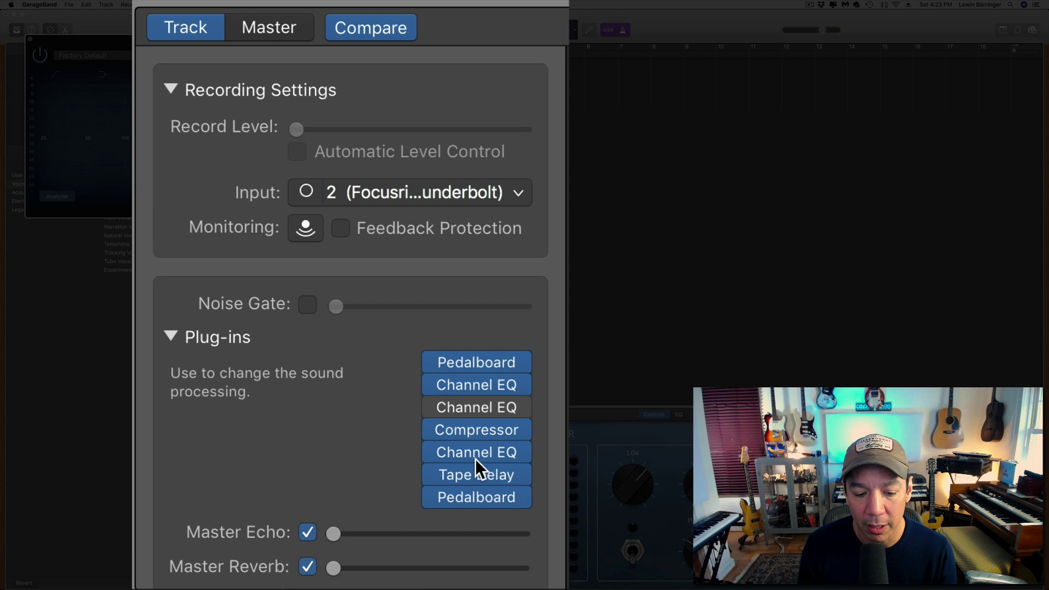
{"action": "left_click", "coordinate": [475, 398]}
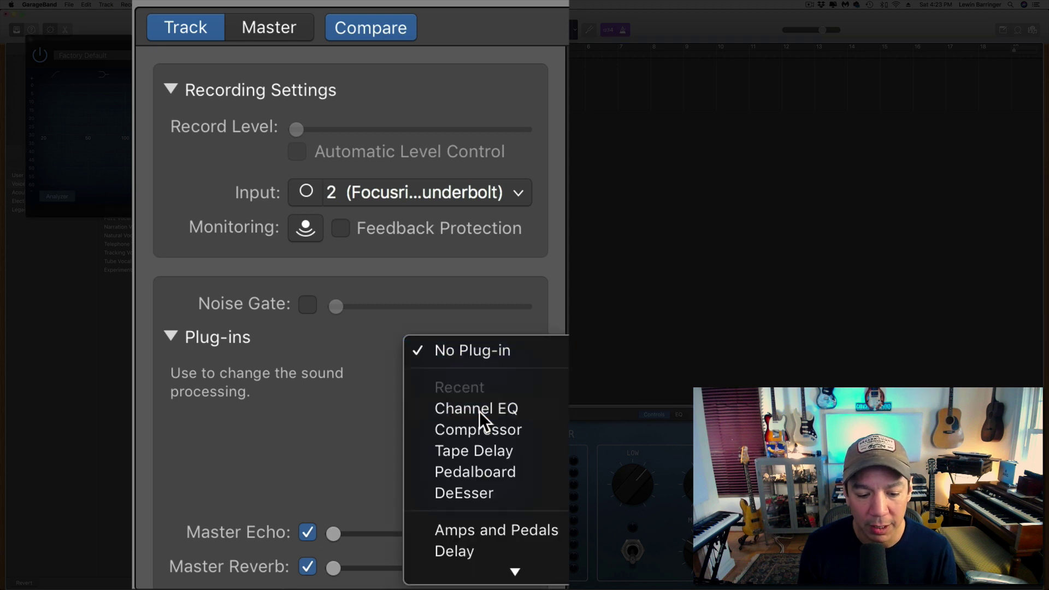
{"action": "left_click", "coordinate": [480, 412]}
{"action": "left_click", "coordinate": [479, 420]}
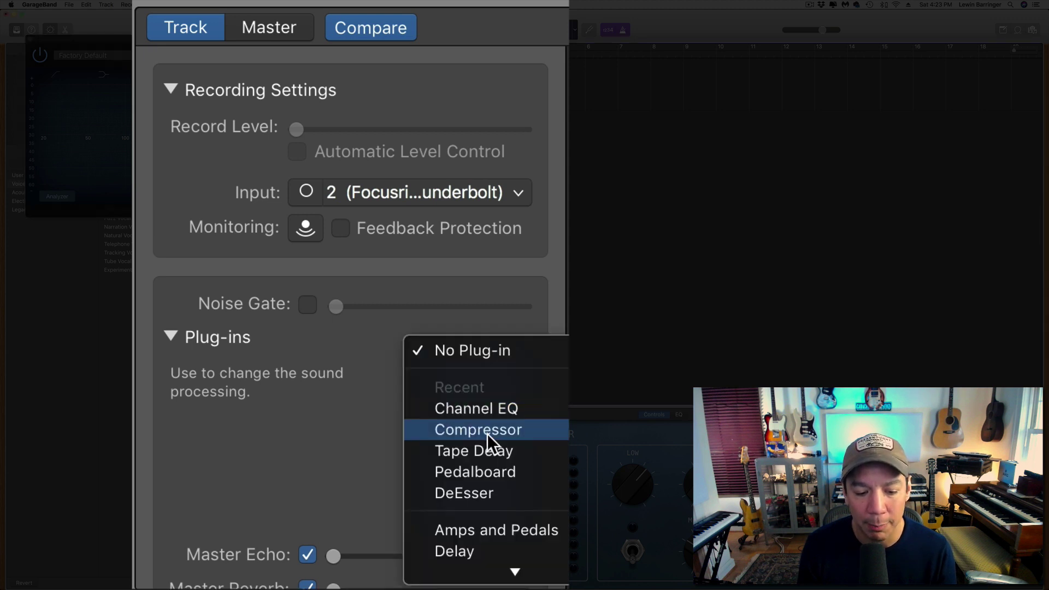
{"action": "left_click", "coordinate": [493, 412]}
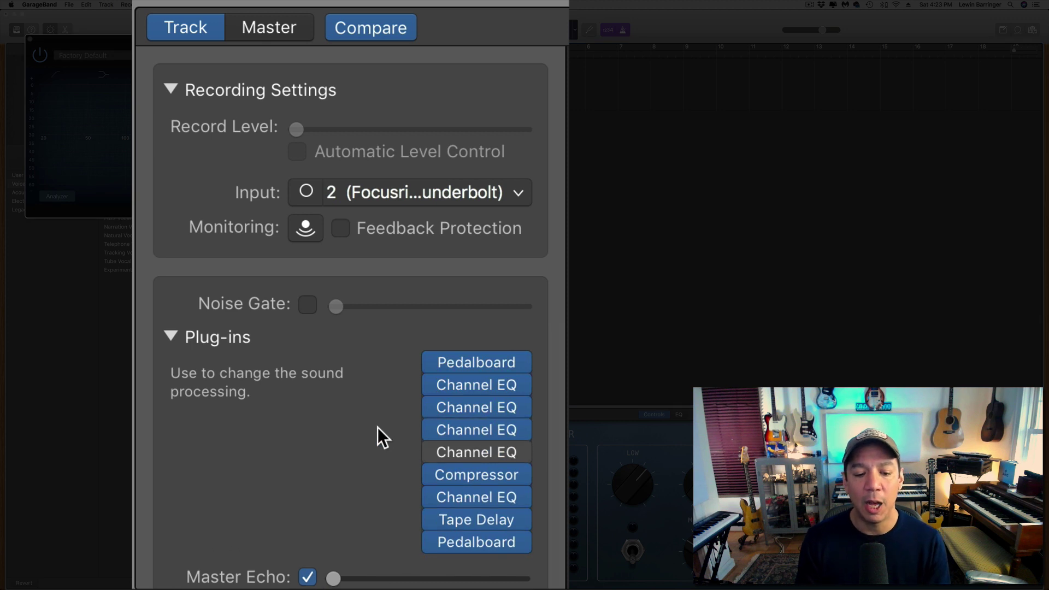
Step: Drag the bottom Pedalboard up beneath the first one and move a Channel EQ higher in the chain
{"action": "scroll", "coordinate": [378, 427], "scroll_direction": "down", "scroll_amount": 2}
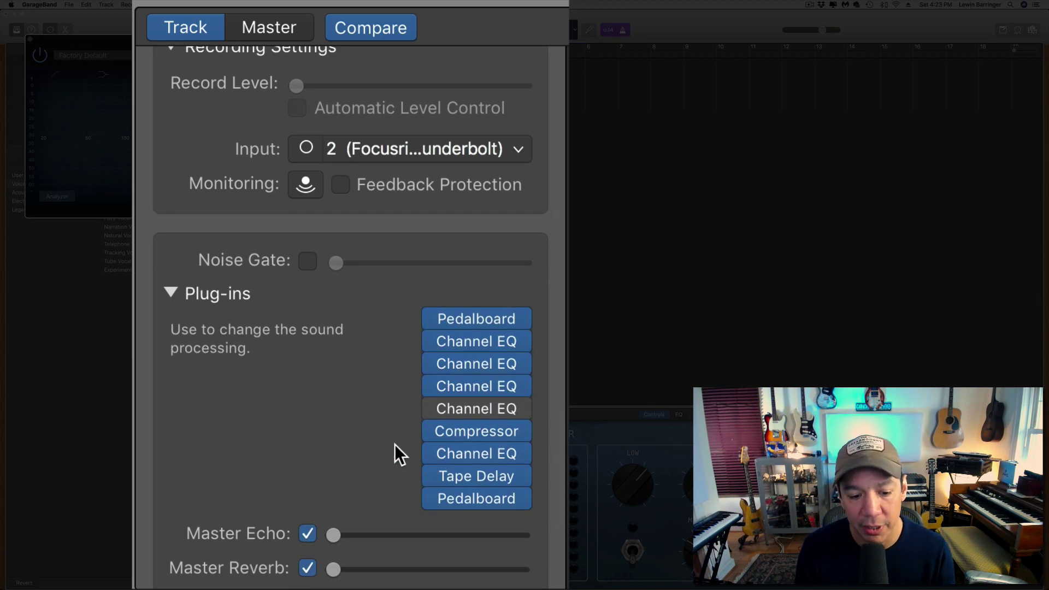
{"action": "mouse_move", "coordinate": [455, 414]}
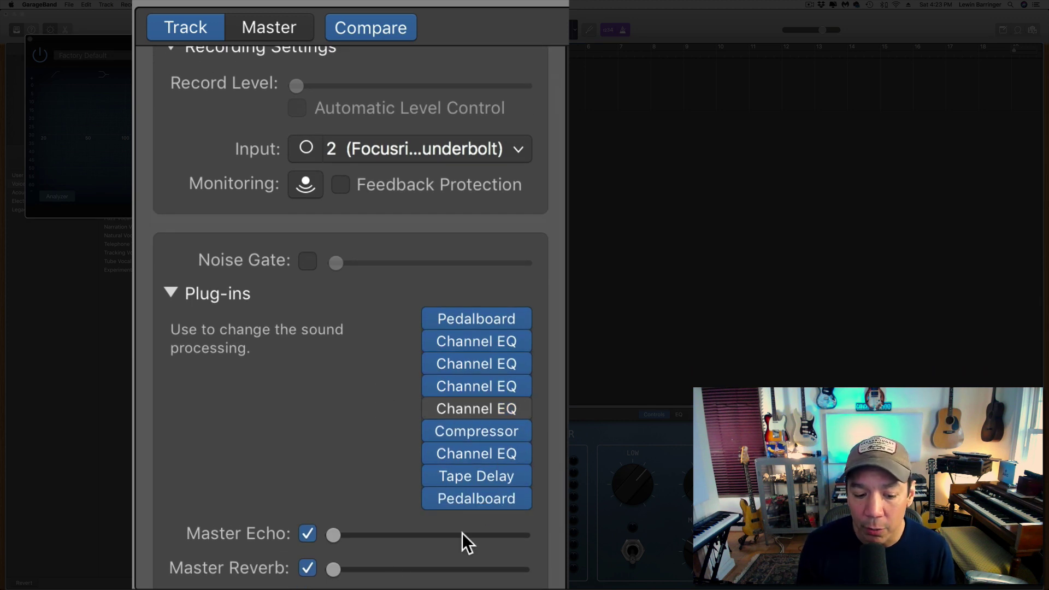
{"action": "mouse_move", "coordinate": [466, 499]}
{"action": "left_click_drag", "start_coordinate": [468, 497], "coordinate": [462, 336]}
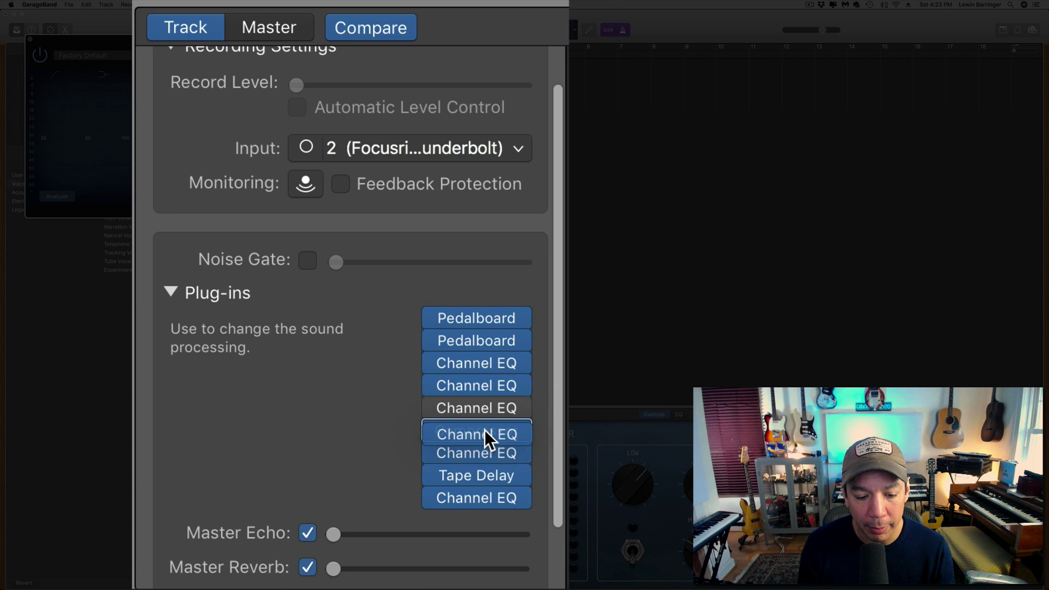
{"action": "left_click_drag", "start_coordinate": [483, 492], "coordinate": [480, 405]}
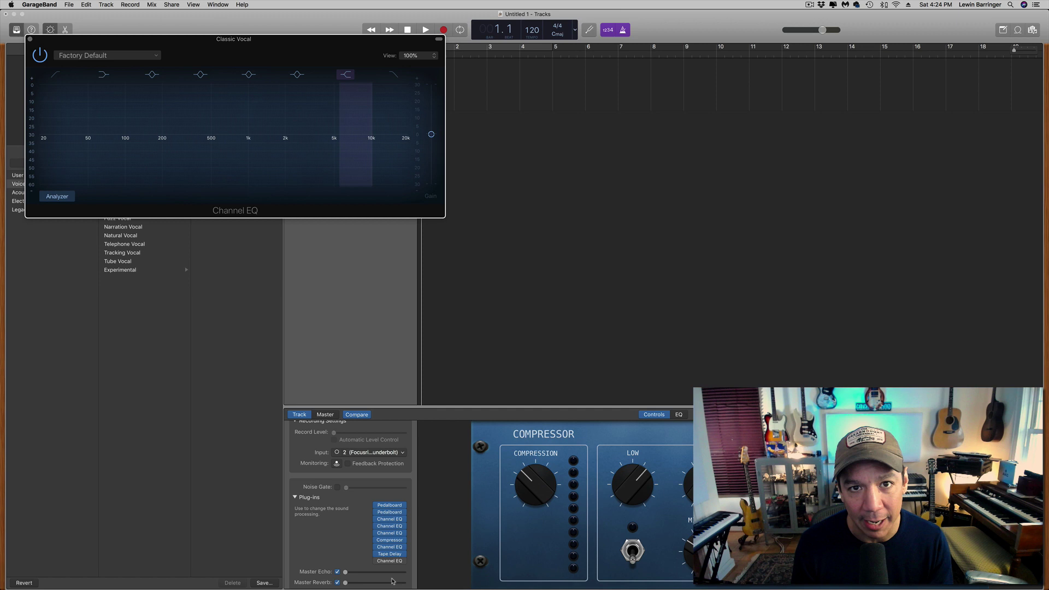
Step: Close the Channel EQ window and add a guitar/bass audio track with the Clean Guitar Brit and Clean patch
{"action": "left_click", "coordinate": [31, 39]}
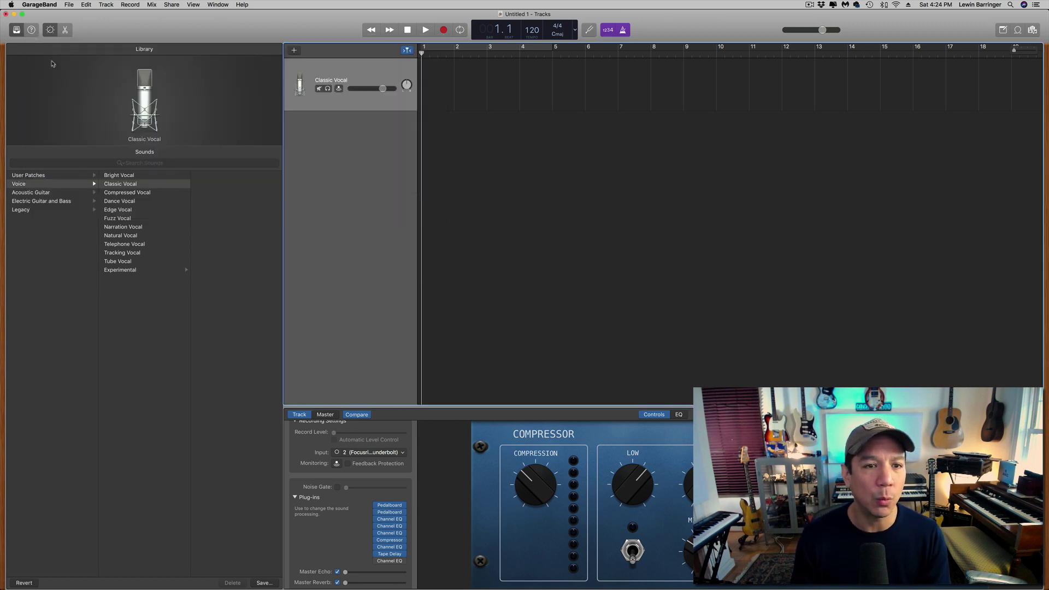
{"action": "left_click", "coordinate": [294, 50]}
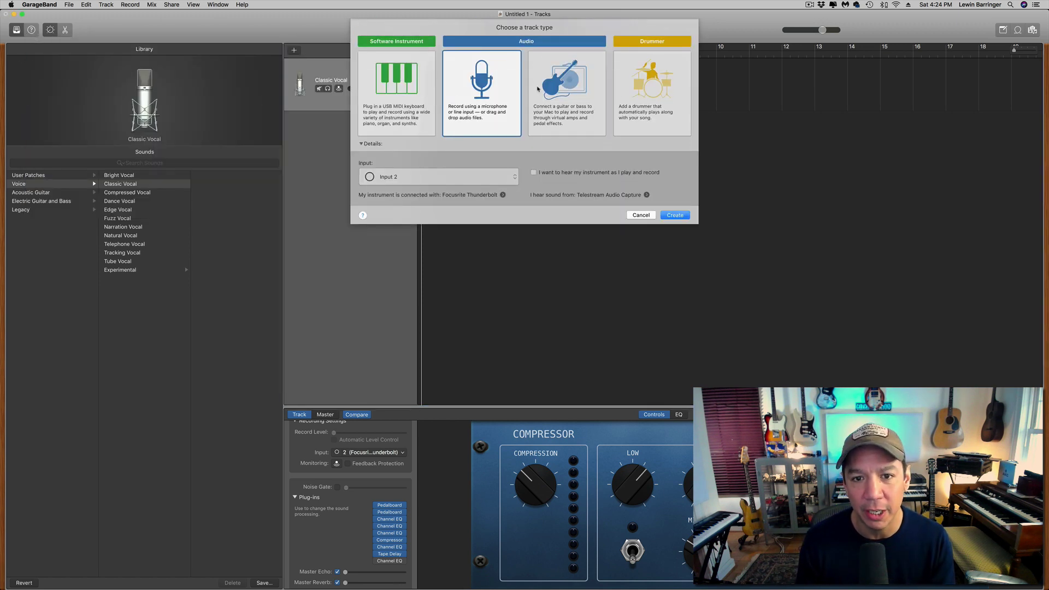
{"action": "left_click", "coordinate": [548, 98]}
{"action": "left_click", "coordinate": [675, 215]}
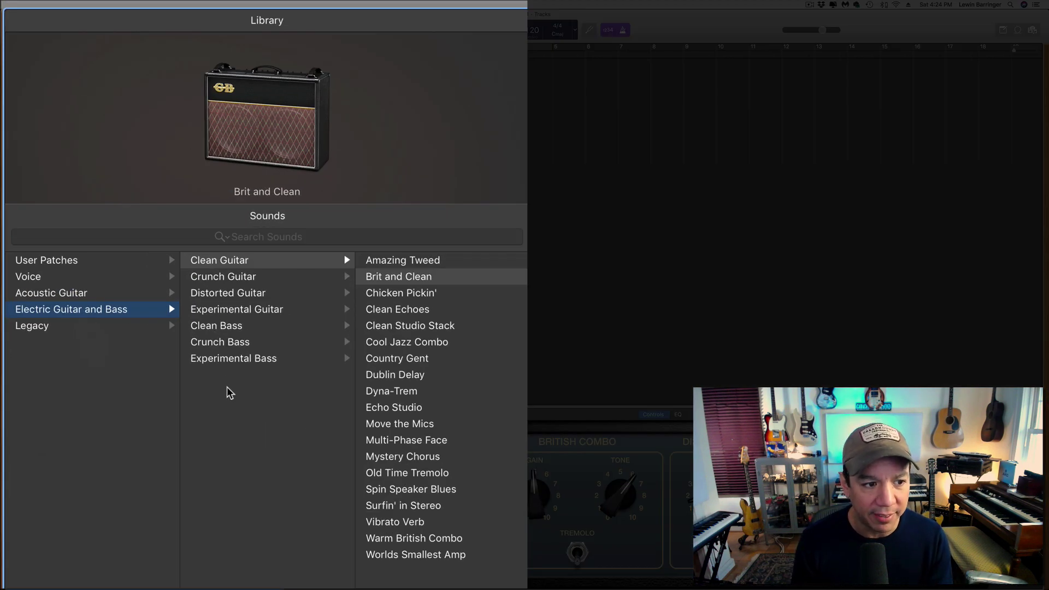
{"action": "left_click", "coordinate": [123, 241]}
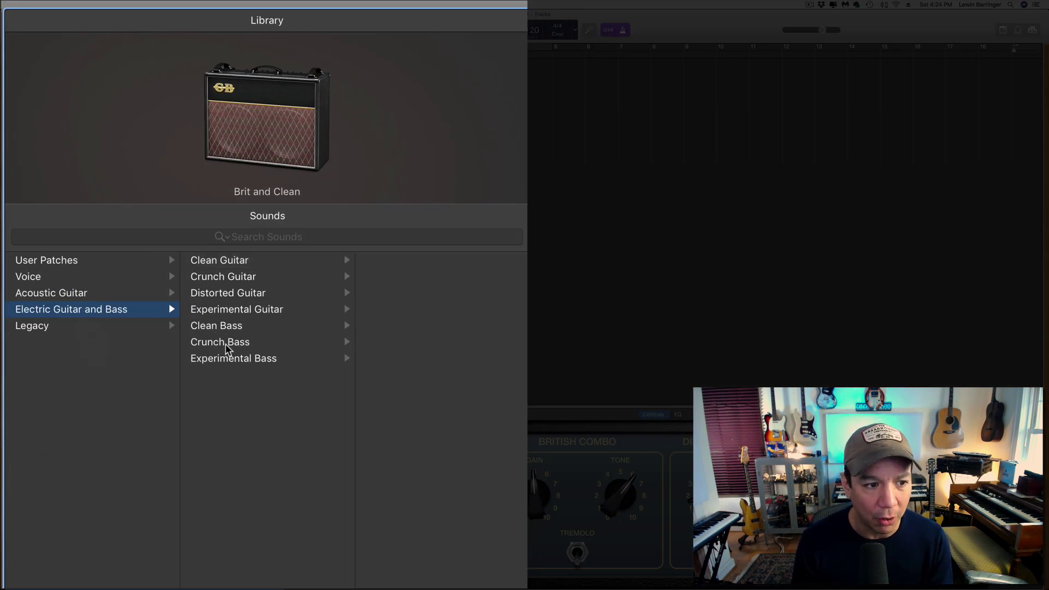
{"action": "left_click", "coordinate": [213, 263]}
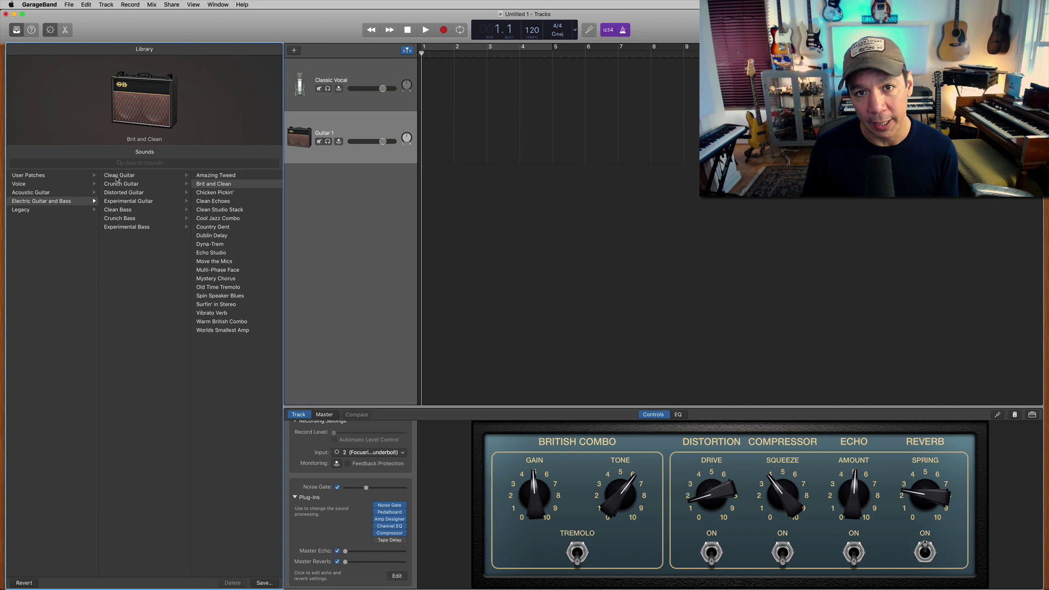
{"action": "left_click", "coordinate": [390, 526]}
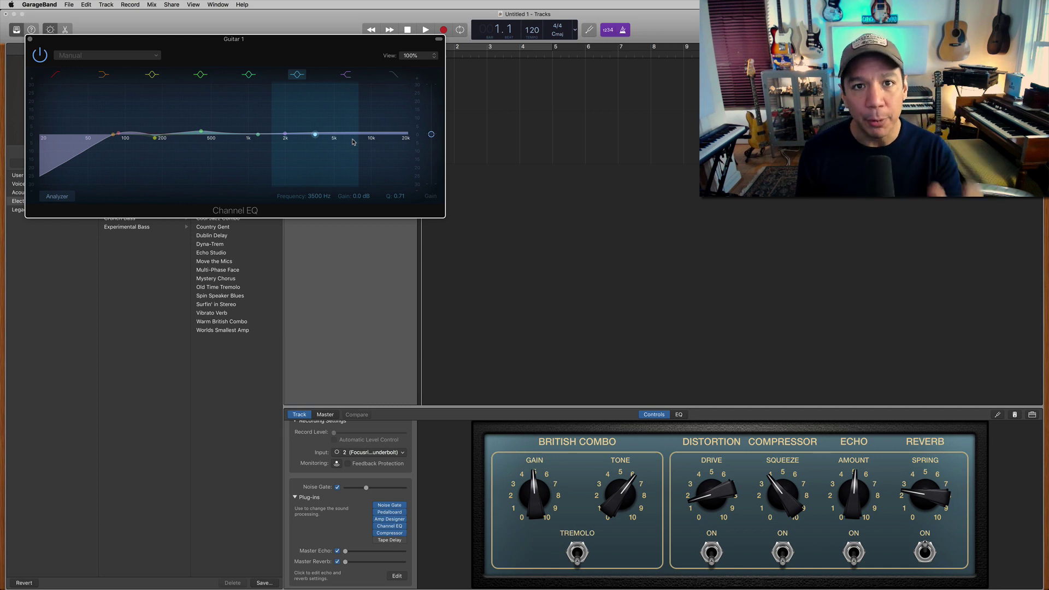
{"action": "left_click", "coordinate": [30, 39]}
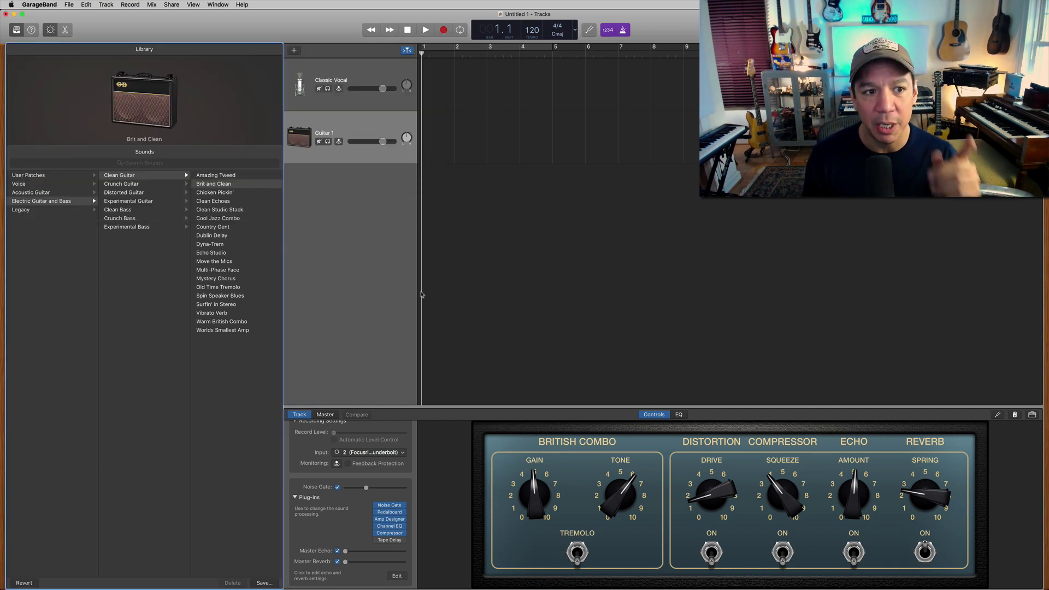
{"action": "left_click", "coordinate": [1032, 415]}
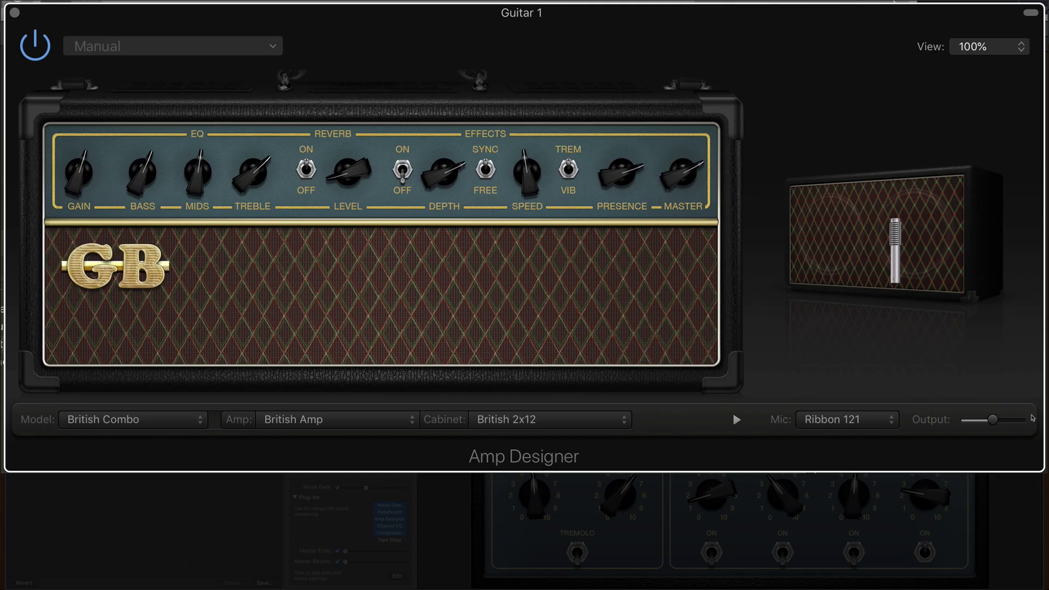
{"action": "mouse_move", "coordinate": [960, 370]}
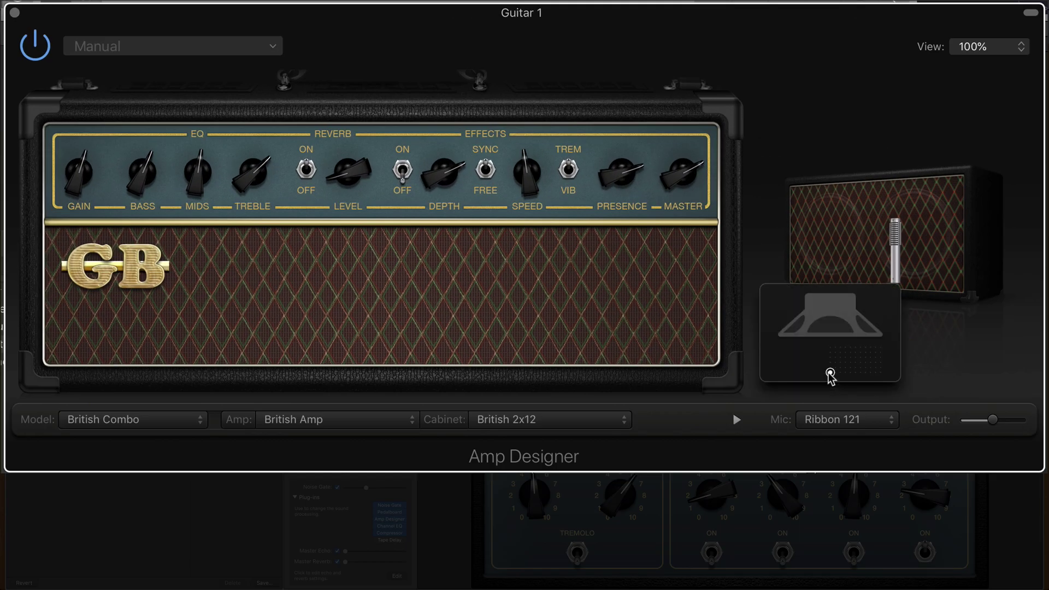
{"action": "mouse_move", "coordinate": [831, 374]}
{"action": "left_mouse_down"}
{"action": "mouse_move", "coordinate": [845, 358]}
{"action": "mouse_move", "coordinate": [870, 365]}
{"action": "mouse_move", "coordinate": [834, 369]}
{"action": "mouse_move", "coordinate": [835, 348]}
{"action": "mouse_move", "coordinate": [869, 356]}
{"action": "mouse_move", "coordinate": [831, 375]}
{"action": "left_mouse_up"}
{"action": "left_click", "coordinate": [838, 422]}
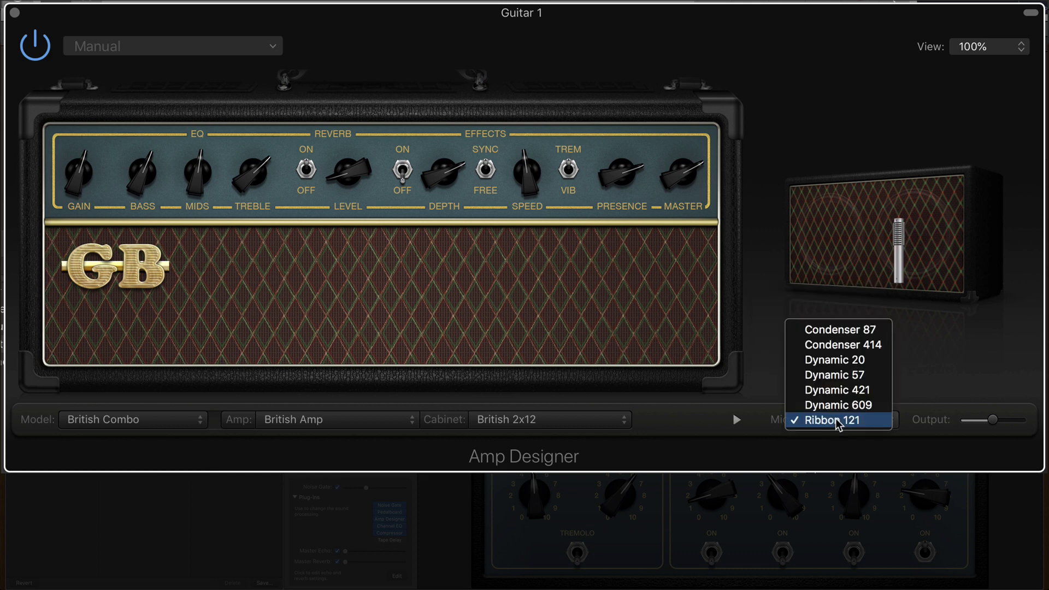
{"action": "left_click", "coordinate": [837, 421]}
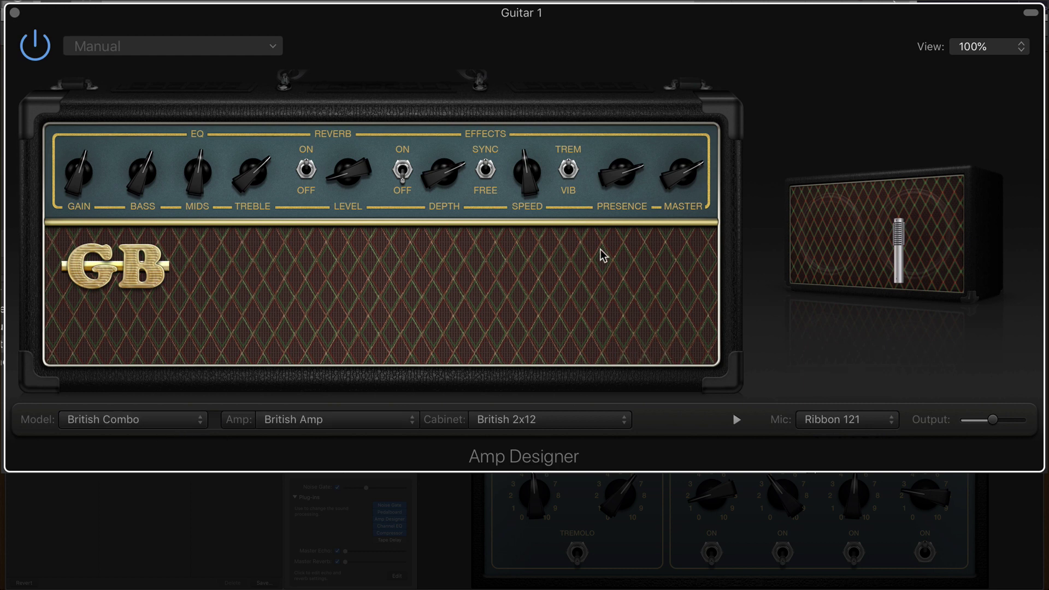
{"action": "left_click", "coordinate": [351, 137]}
{"action": "left_click", "coordinate": [601, 77]}
{"action": "mouse_move", "coordinate": [912, 265]}
{"action": "mouse_move", "coordinate": [846, 247]}
{"action": "left_click", "coordinate": [15, 12]}
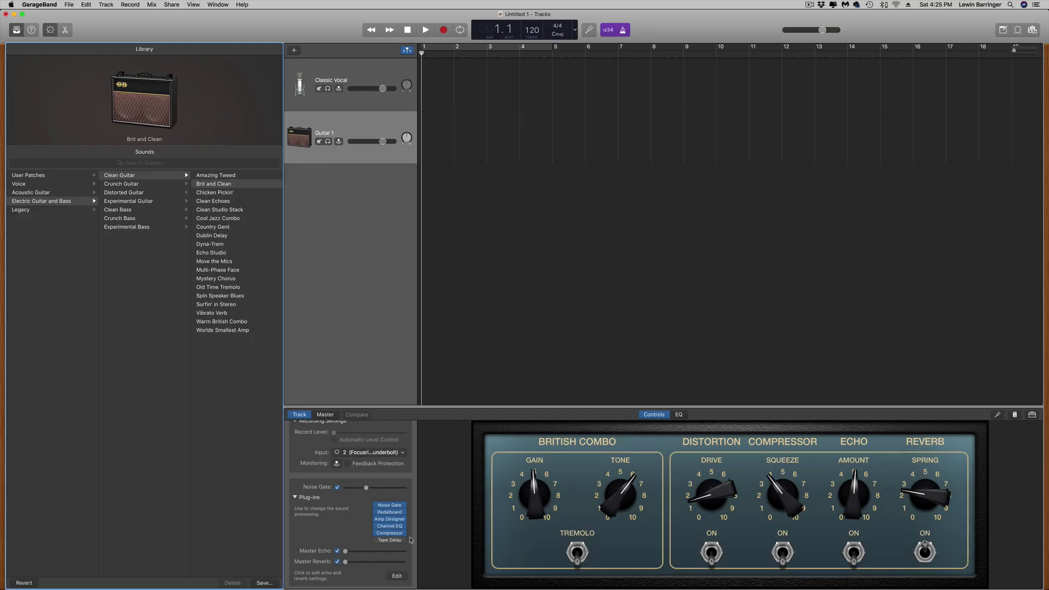